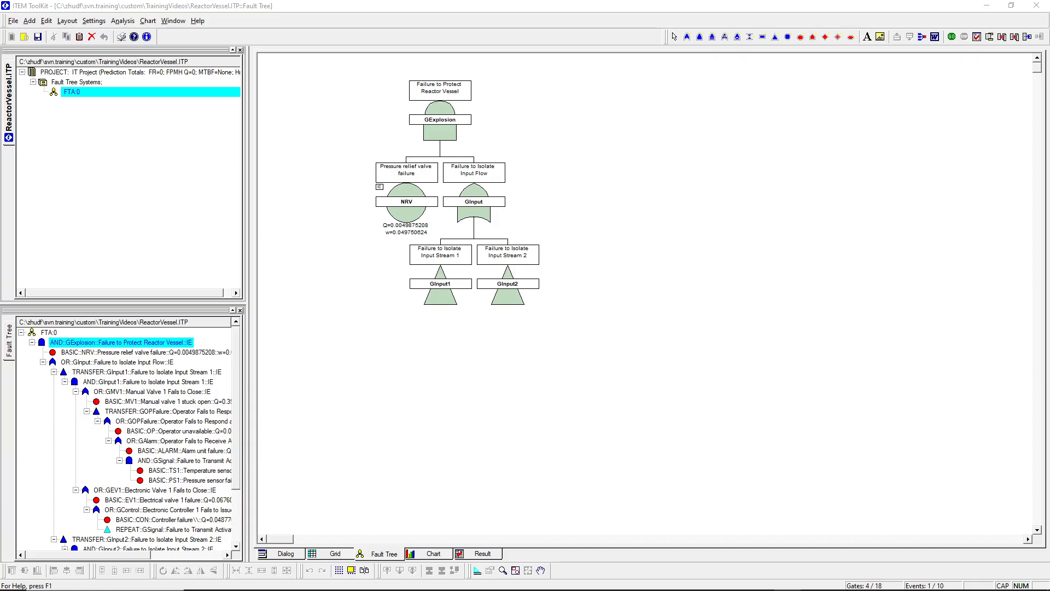
- Run the fault tree analysis and review the results summary for GExplosion, including its cut sets
left_click(953, 41)
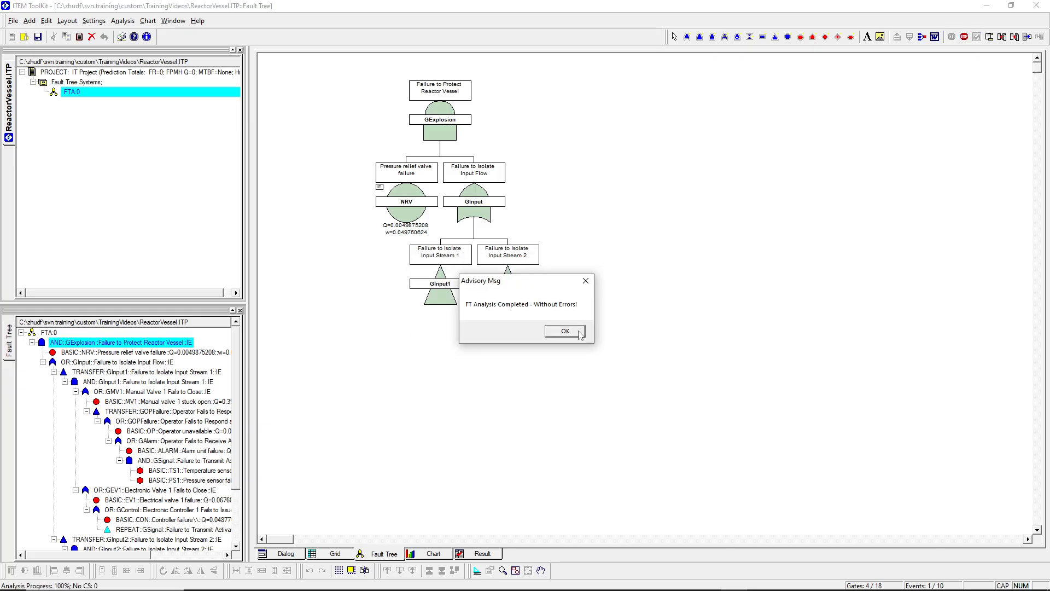
left_click(574, 331)
left_click(977, 36)
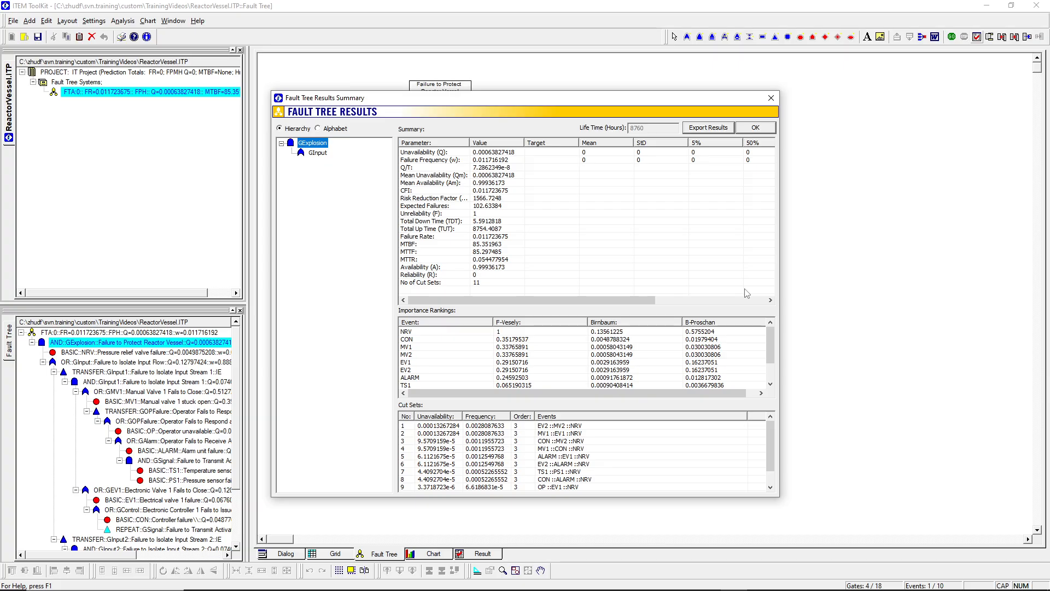
scroll(772, 487, "down", 1)
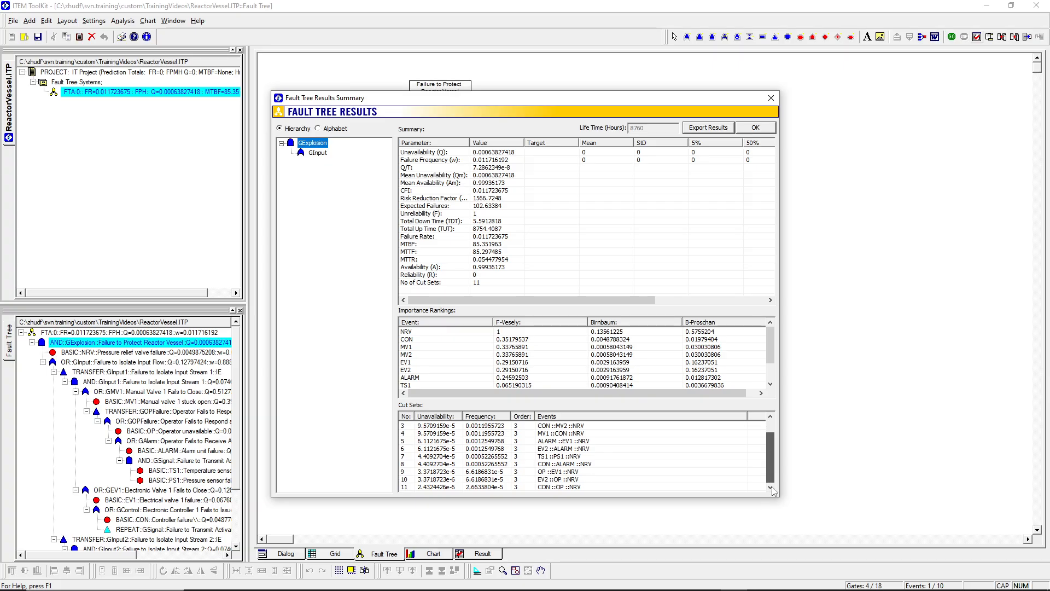
scroll(772, 487, "up", 2)
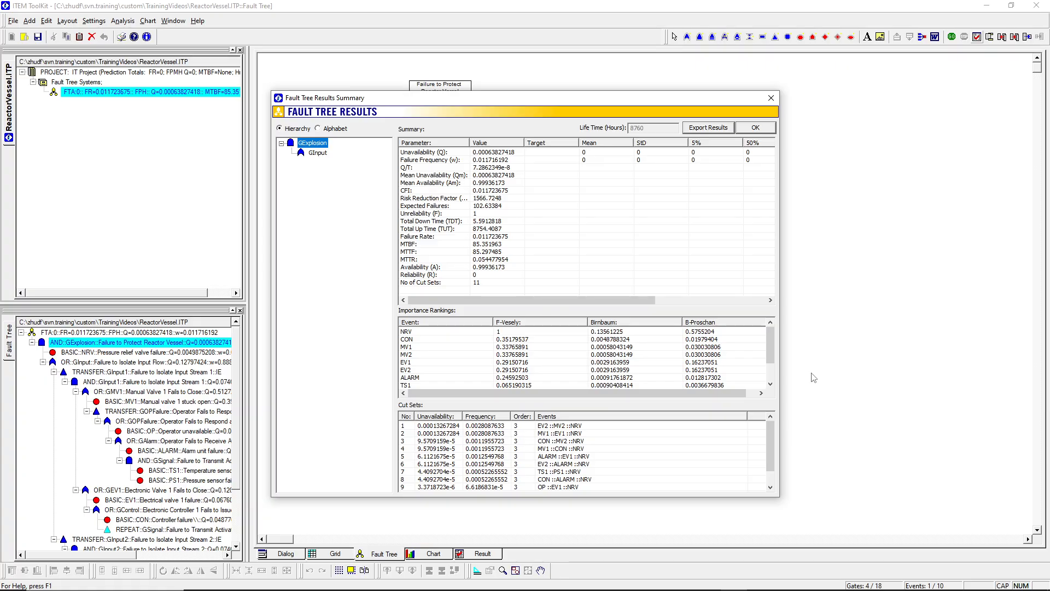
left_click(758, 130)
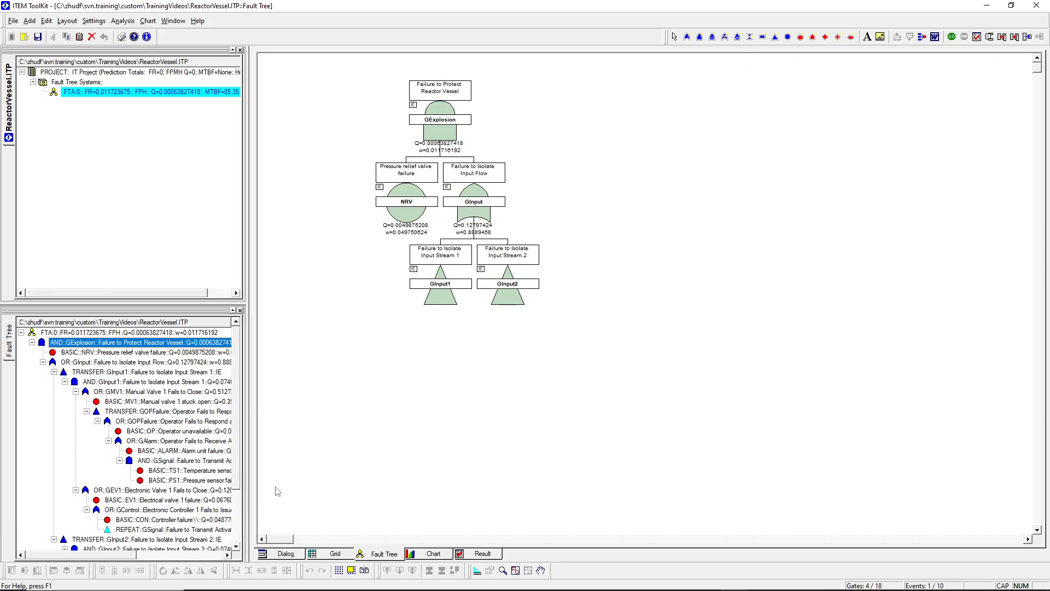
- Open the GInput1 transfer subtree and add a basic event under the Electronic Valve 1 gate, GEV1
left_click(442, 284)
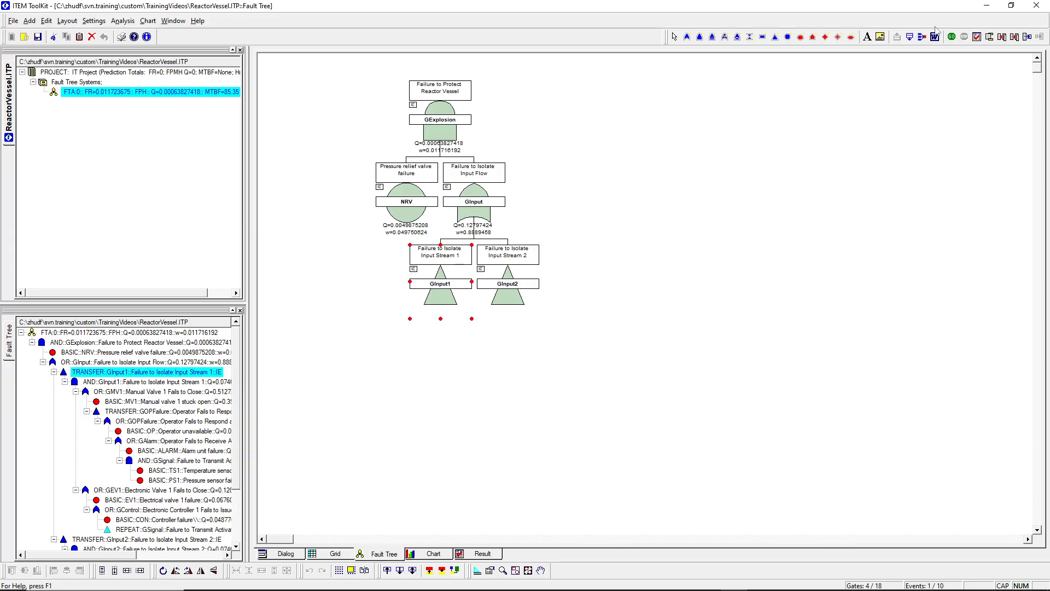
left_click(909, 38)
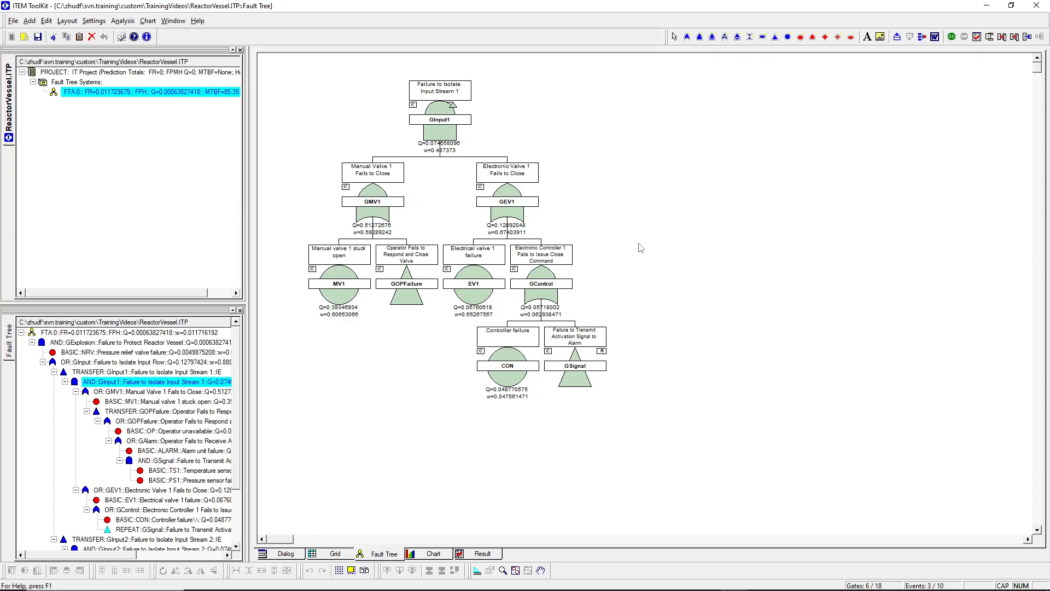
left_click(511, 206)
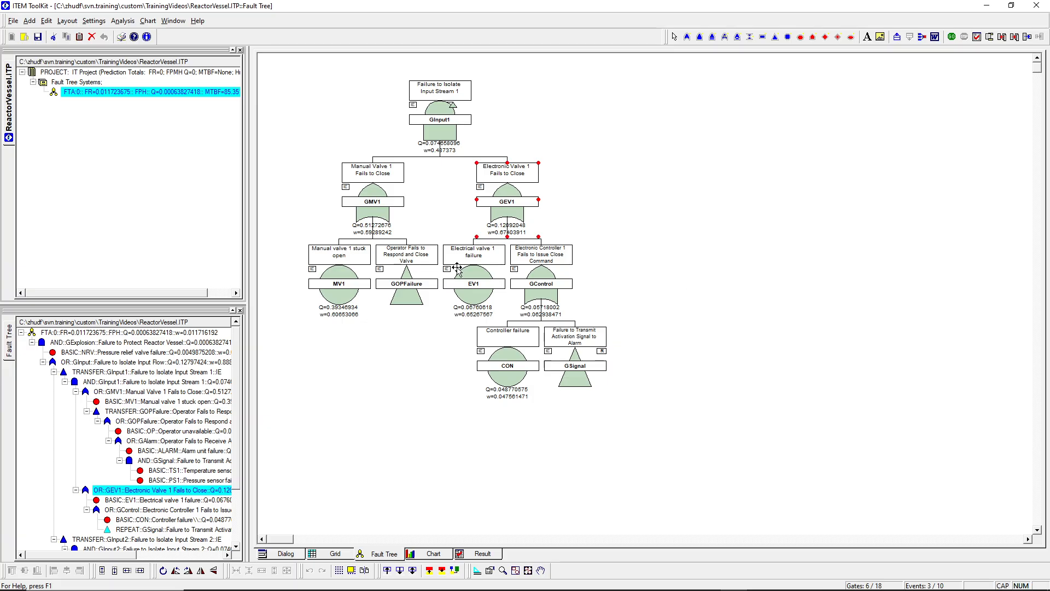
mouse_move(552, 276)
left_click(512, 206)
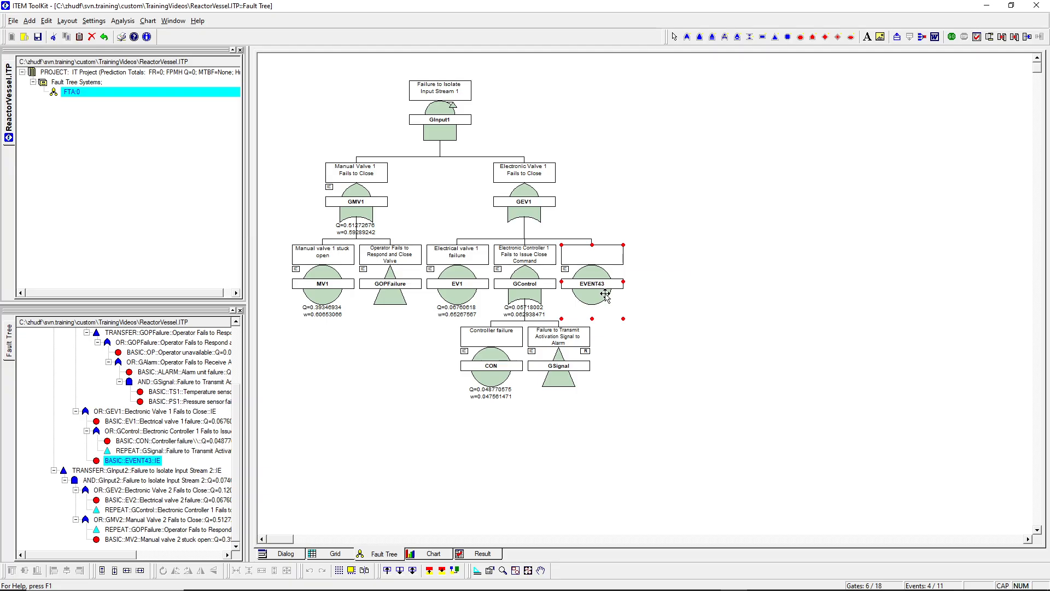
- Name the new basic event under GEV1 GRID and assign it the GRID failure model
mouse_move(601, 291)
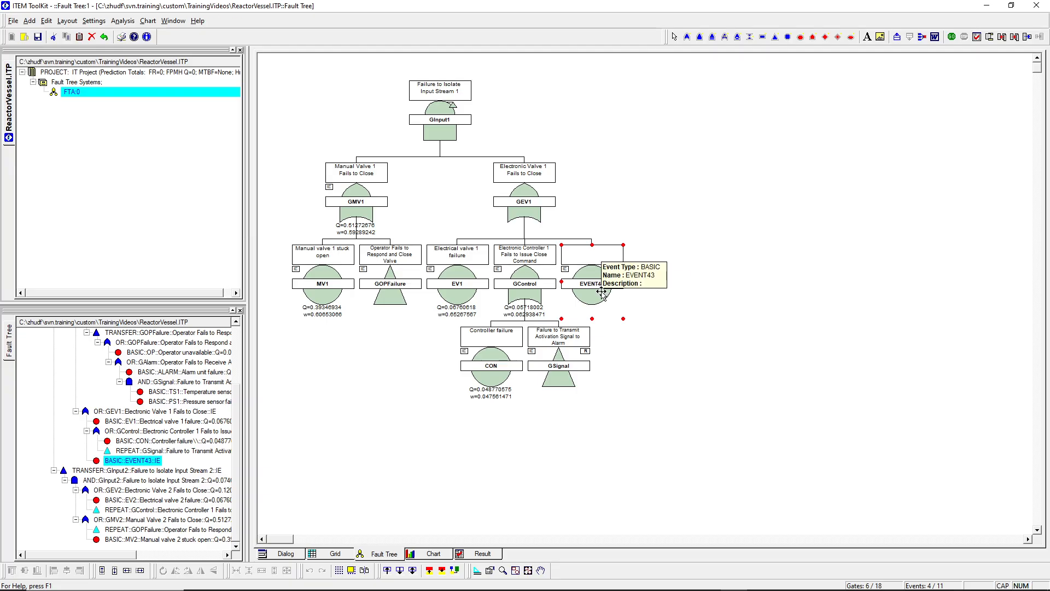
double_click(602, 292)
type("g")
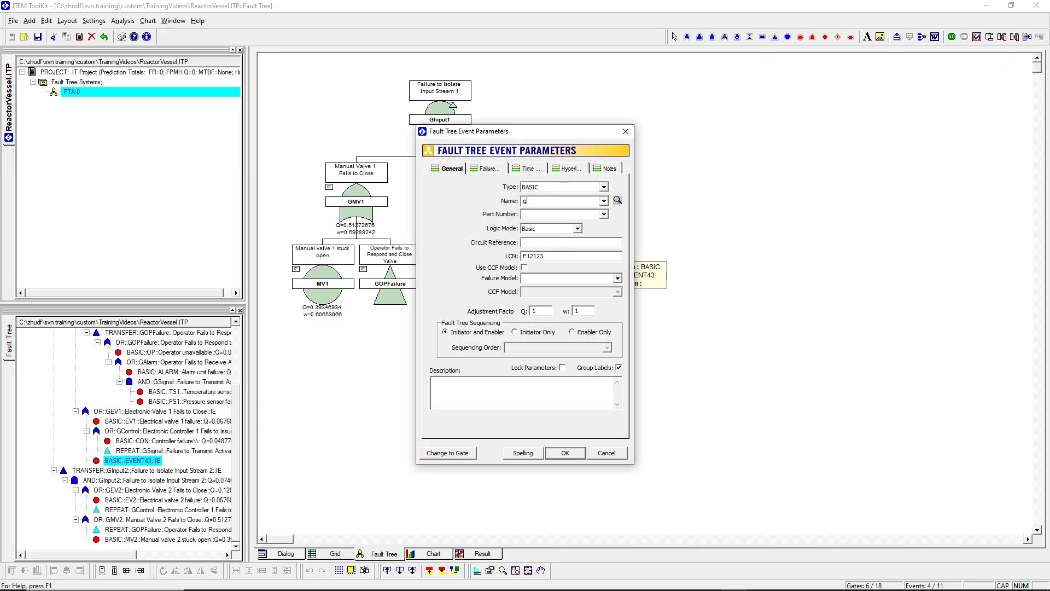
type("RID")
left_click(487, 168)
left_click(596, 200)
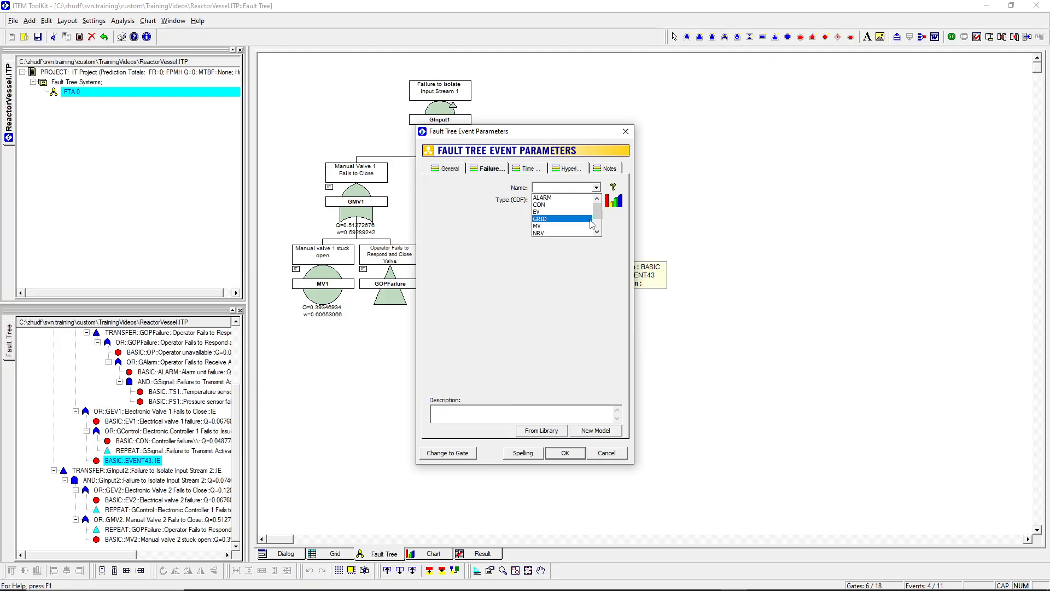
left_click(564, 218)
left_click(580, 457)
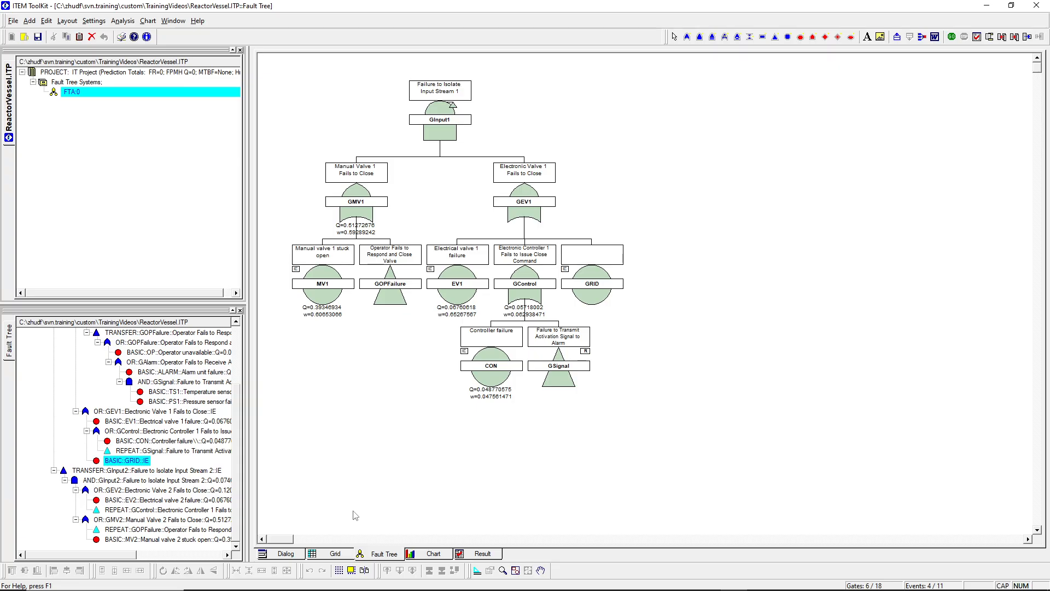
- Copy the GRID event from GEV1 and paste it as a repeat event under the Electronic Valve 2 gate, GEV2
left_click(155, 491)
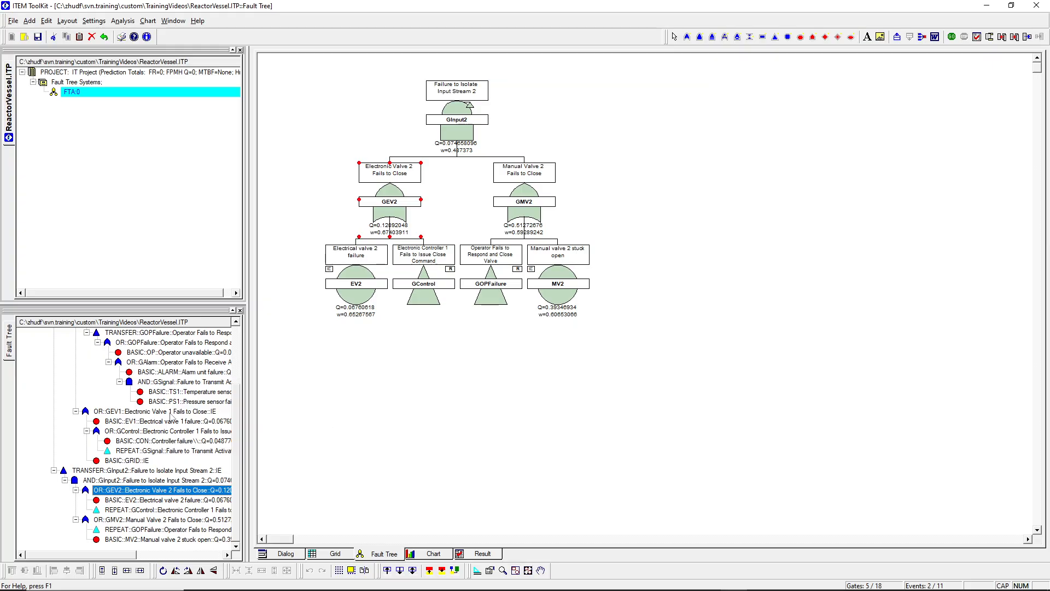
left_click(170, 413)
right_click(594, 293)
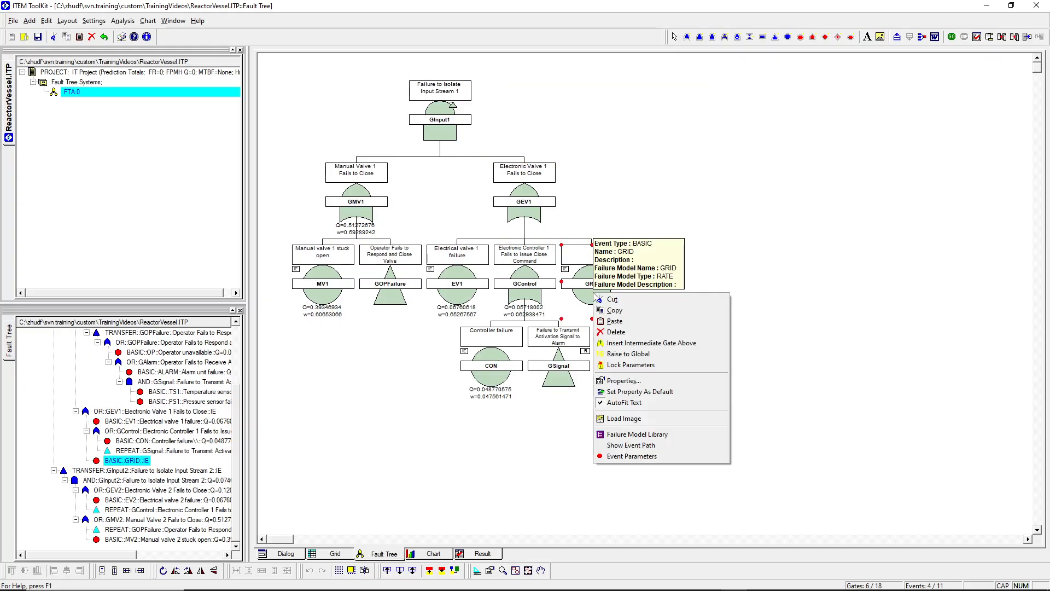
left_click(661, 316)
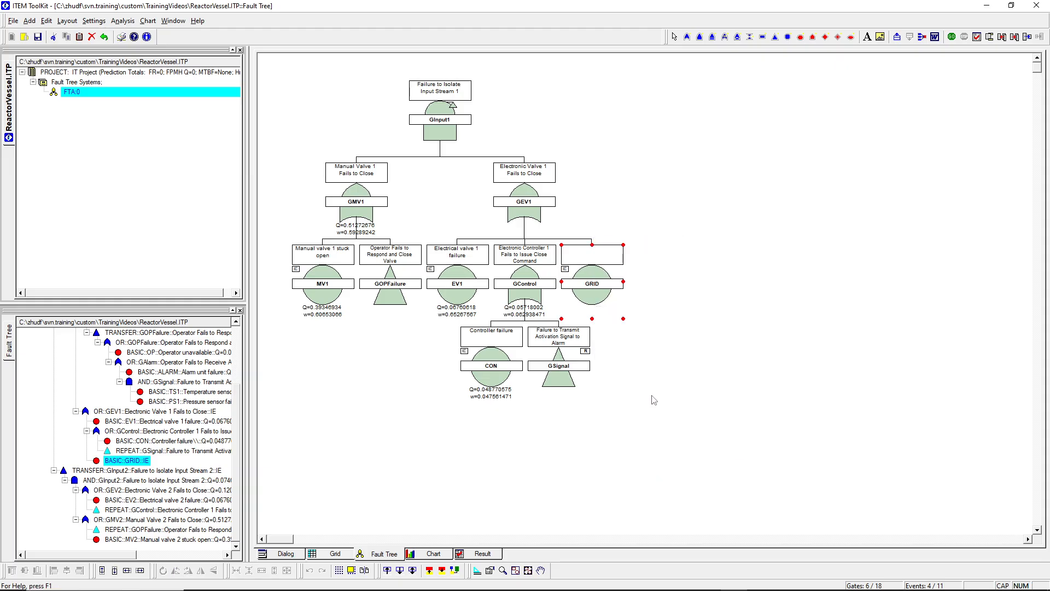
left_click(143, 492)
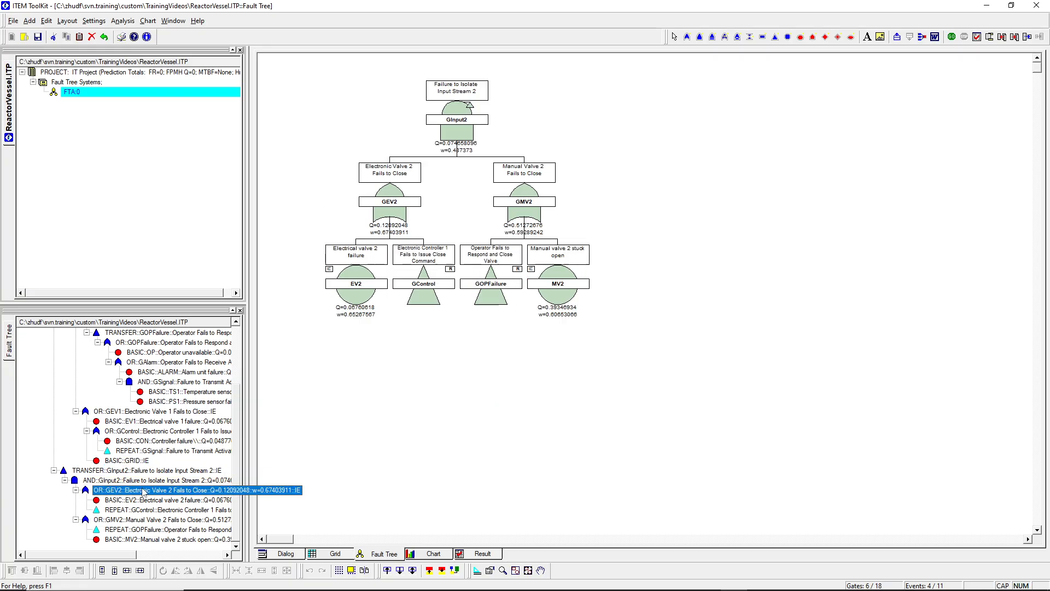
right_click(392, 212)
left_click(418, 250)
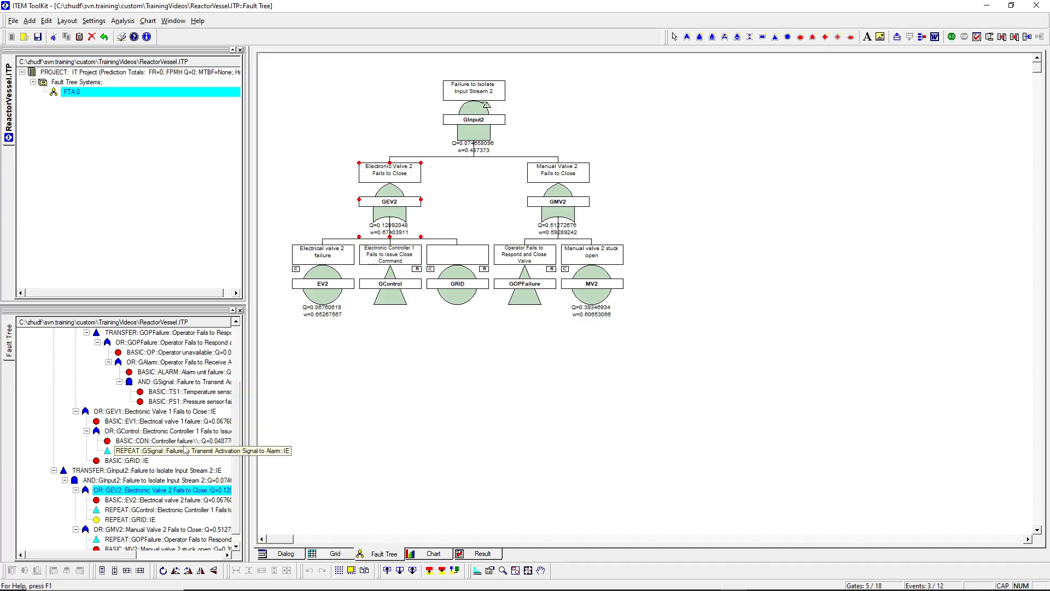
- Paste GRID as a repeat event under the GControl gate and check the repeated GControl gate under GEV2
left_click(143, 431)
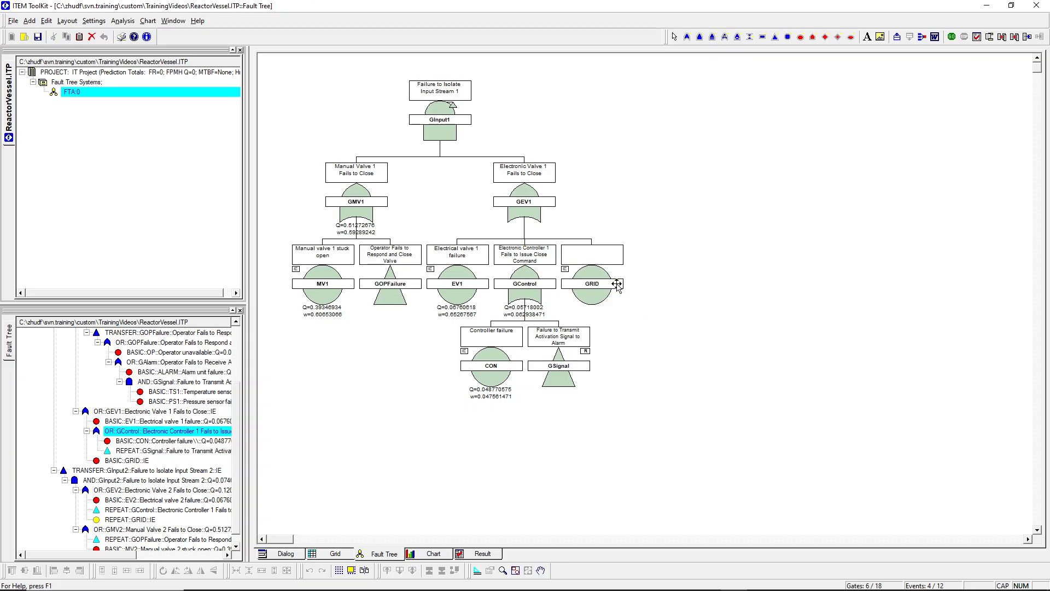
right_click(605, 284)
key("Escape")
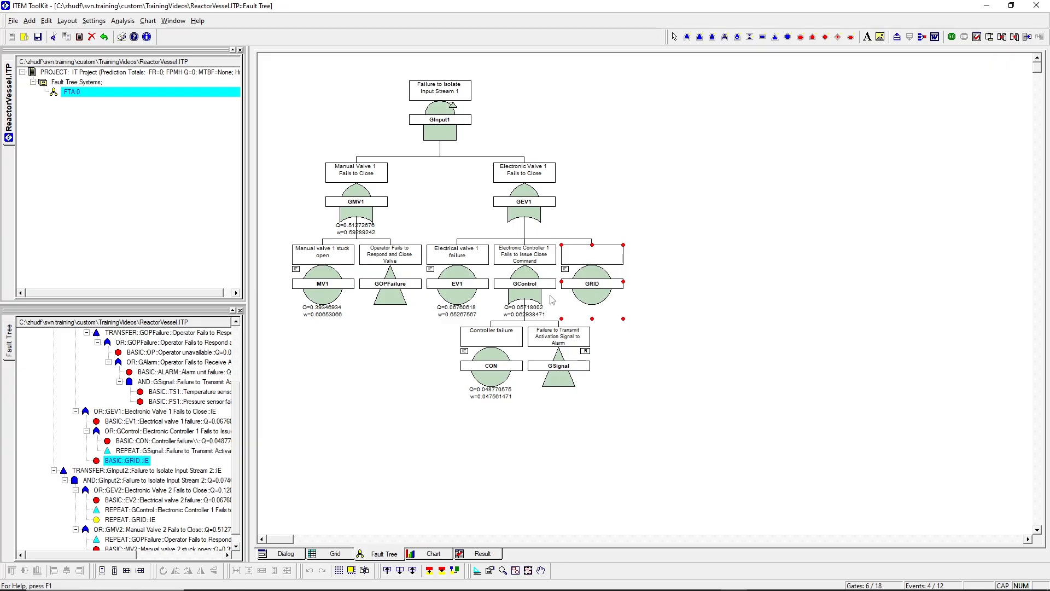
left_click(522, 290)
right_click(522, 290)
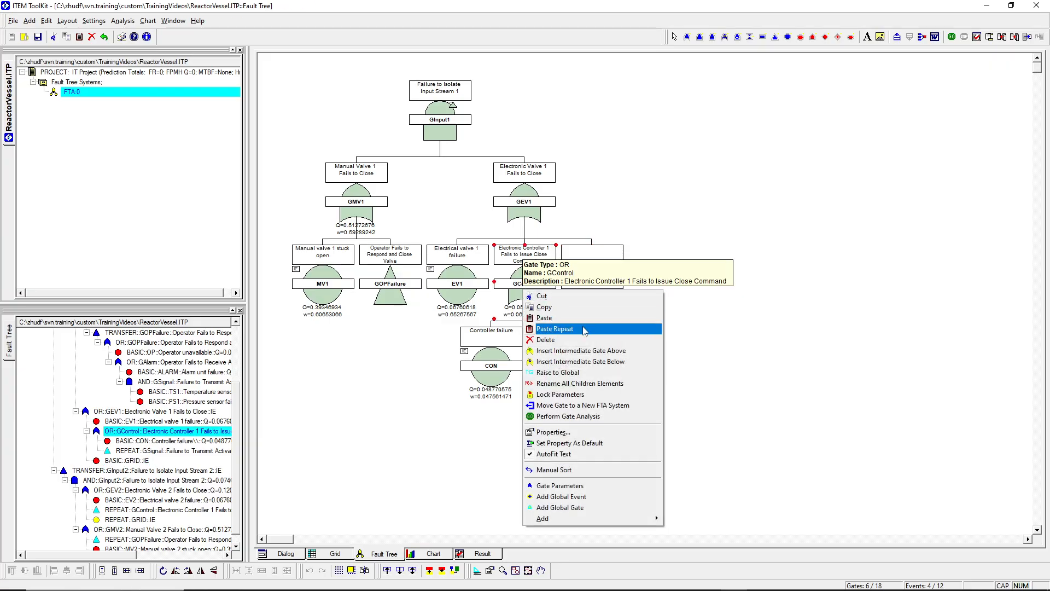
left_click(555, 329)
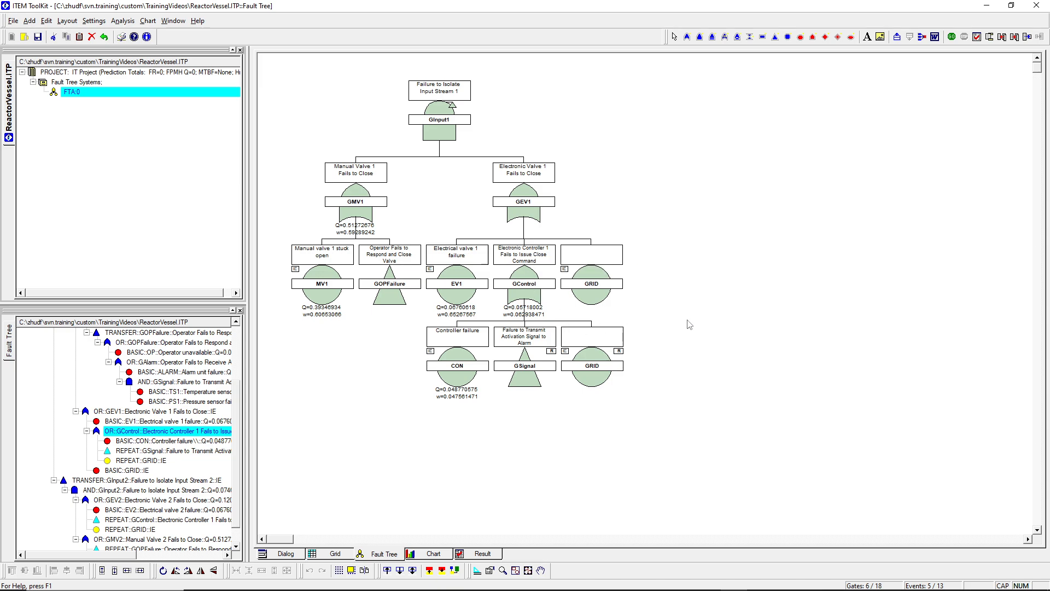
mouse_move(519, 273)
left_click(162, 520)
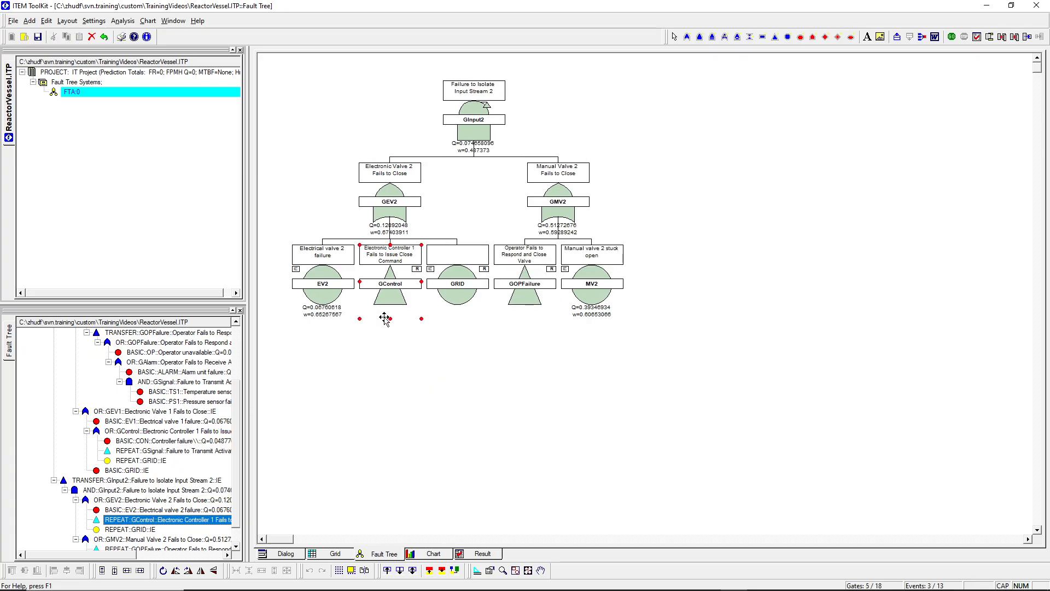
left_click(139, 432)
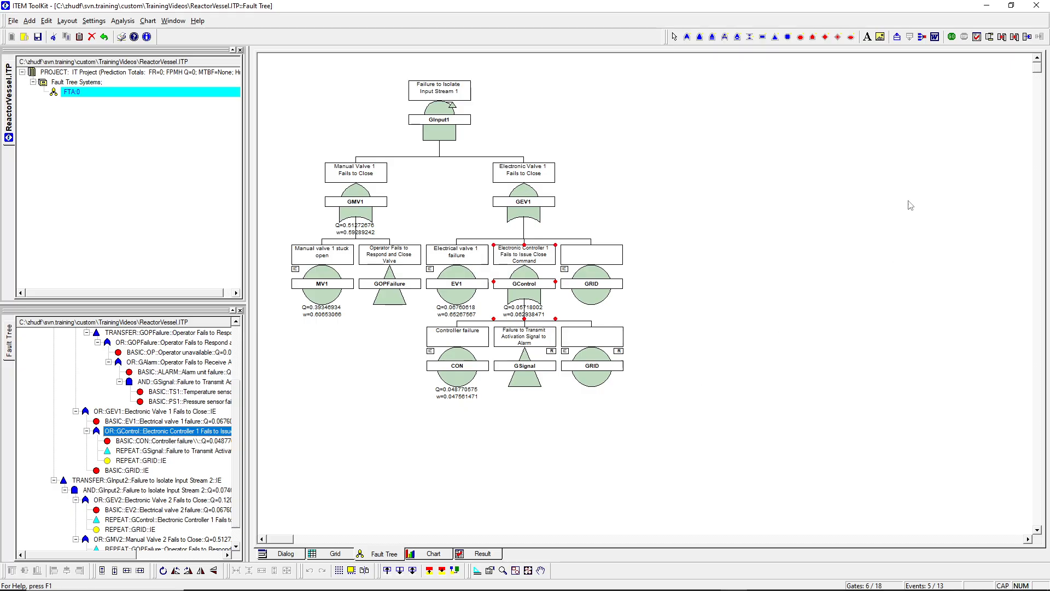
- Rerun the fault tree analysis with the GRID events included and review the summary and full cut set list
left_click(952, 37)
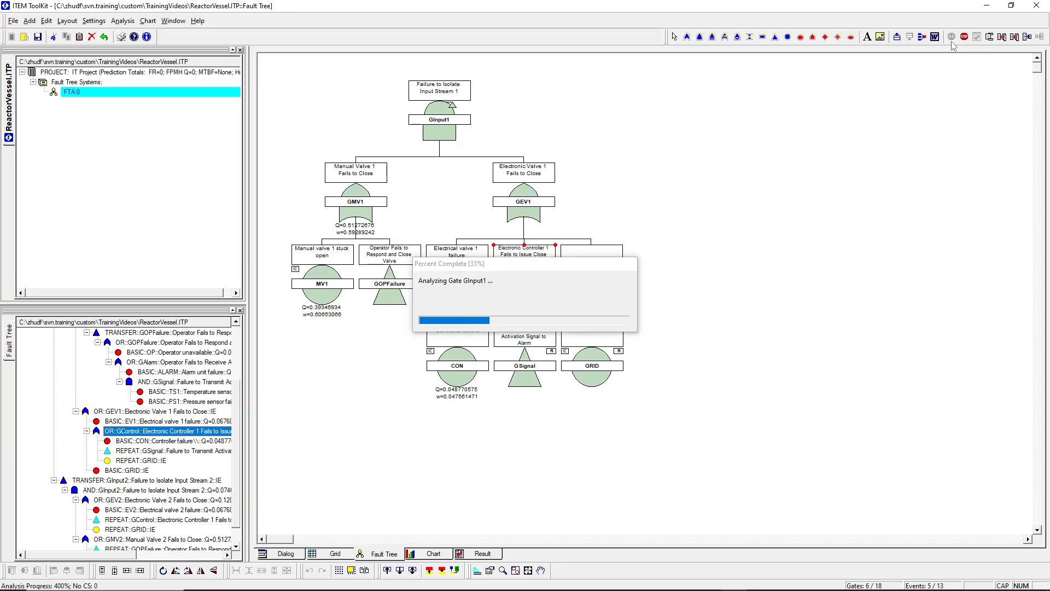
left_click(565, 331)
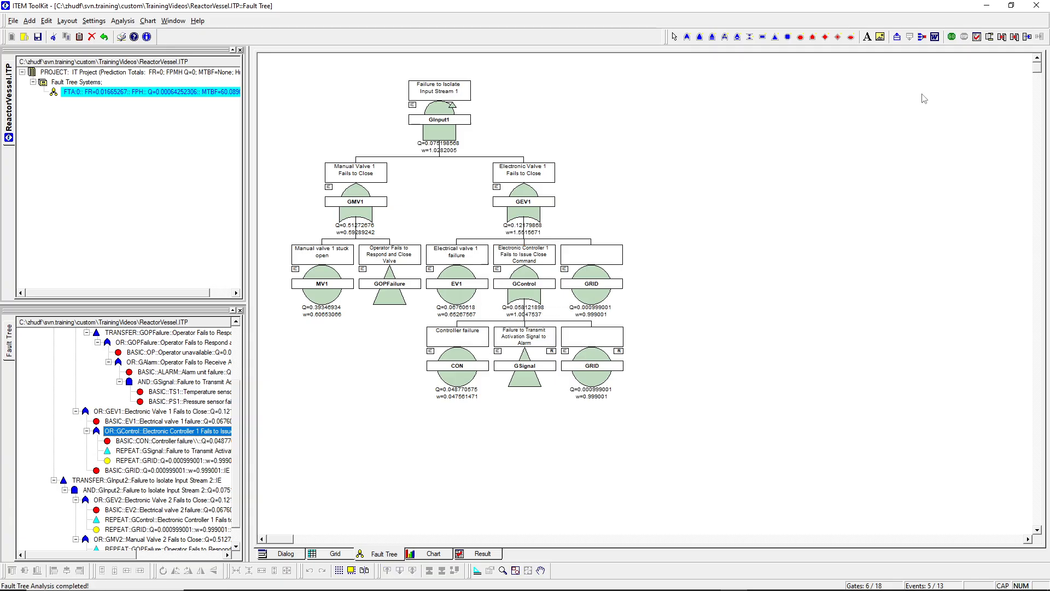
left_click(977, 37)
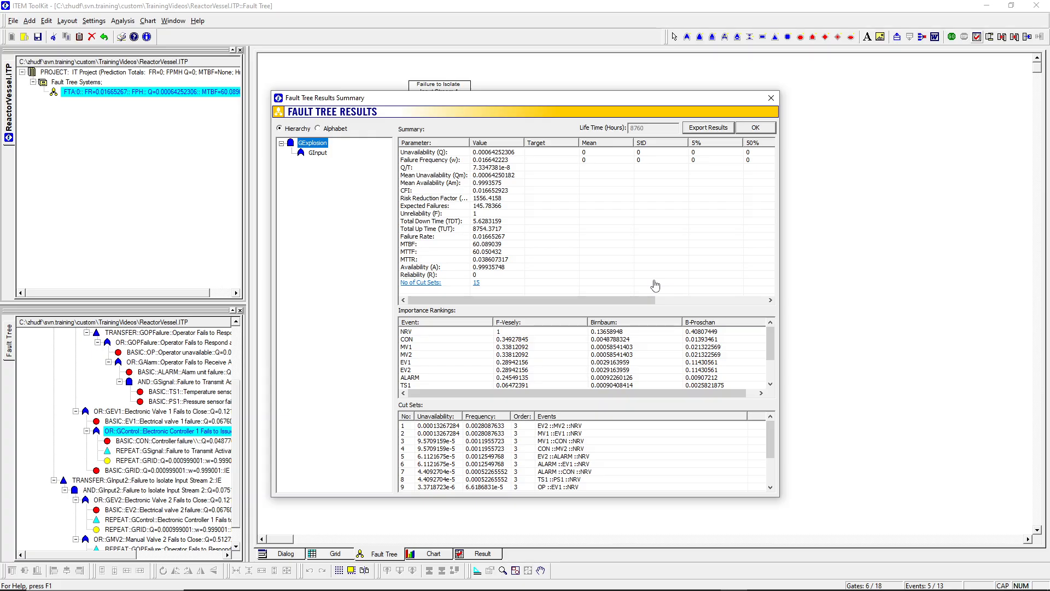
left_click_drag(771, 449, 771, 475)
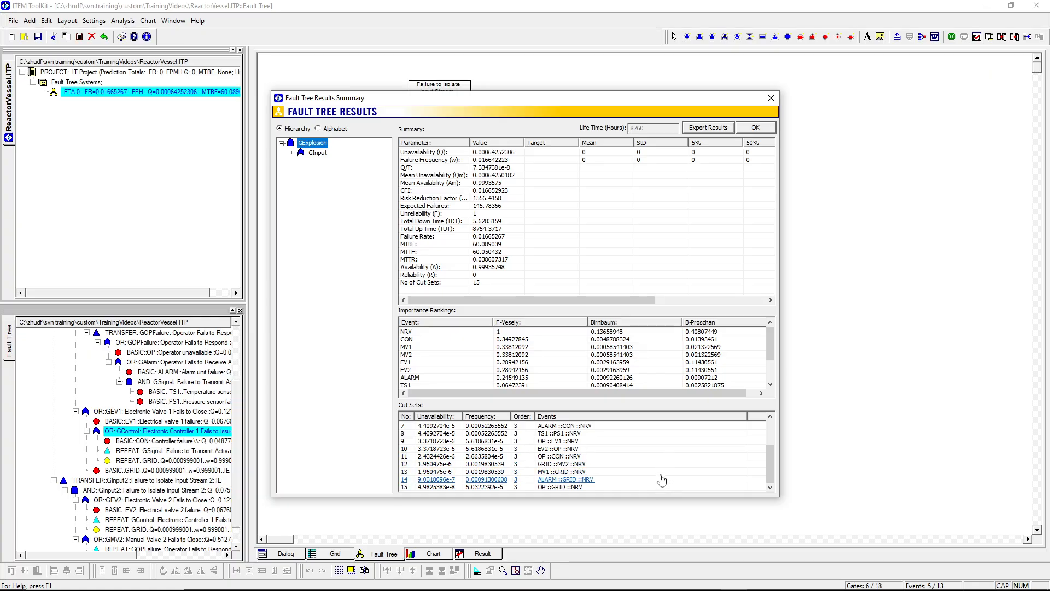
left_click_drag(771, 476, 773, 447)
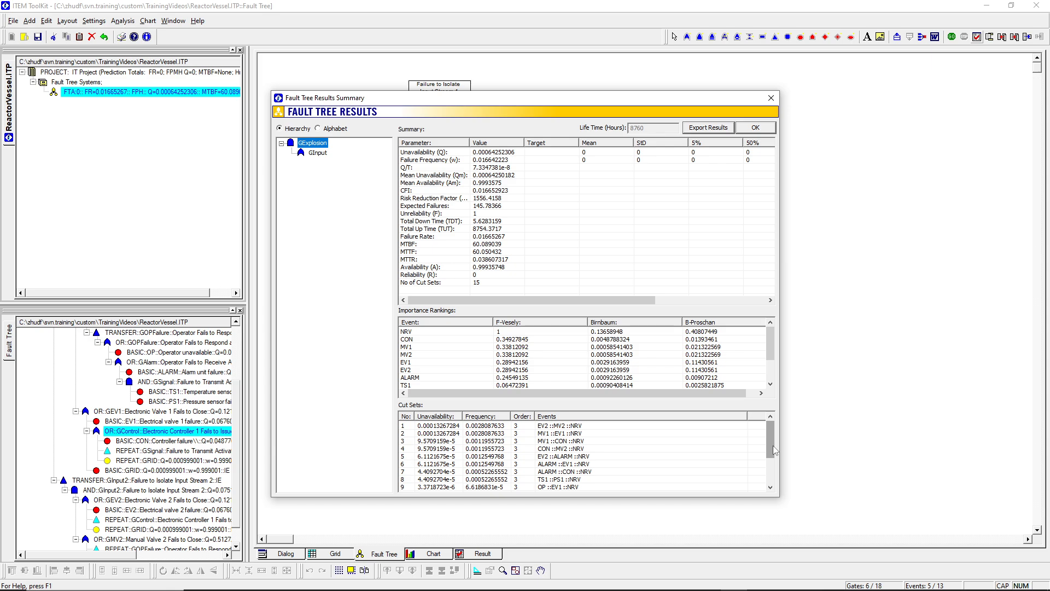
mouse_move(772, 445)
left_mouse_down()
mouse_move(778, 471)
mouse_move(779, 432)
left_mouse_up()
left_click(767, 128)
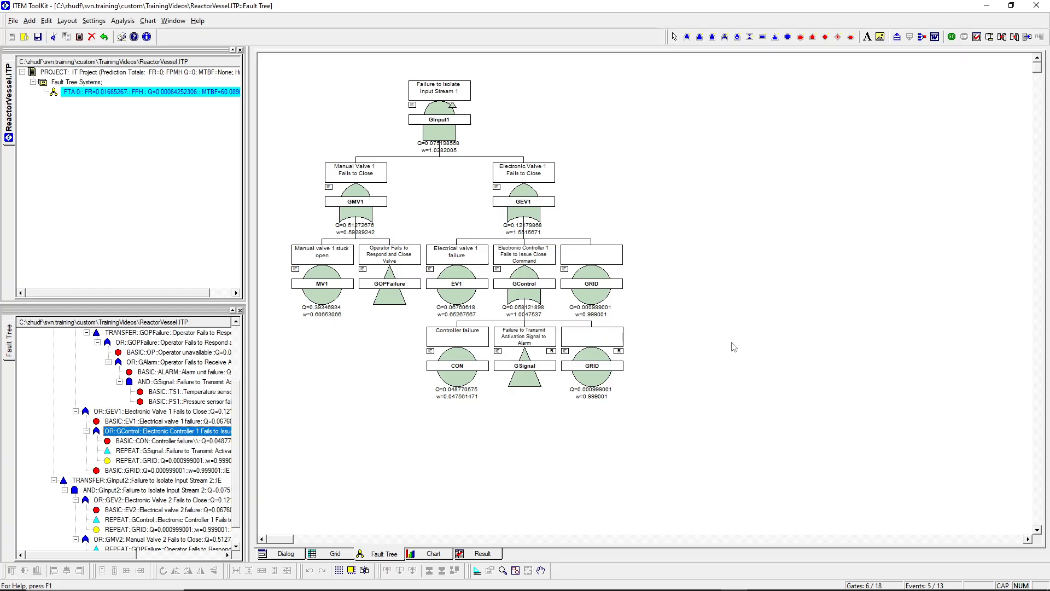
- Copy the GRID event from GEV1 and paste it as a repeat event under the GAlarm gate
left_click(594, 282)
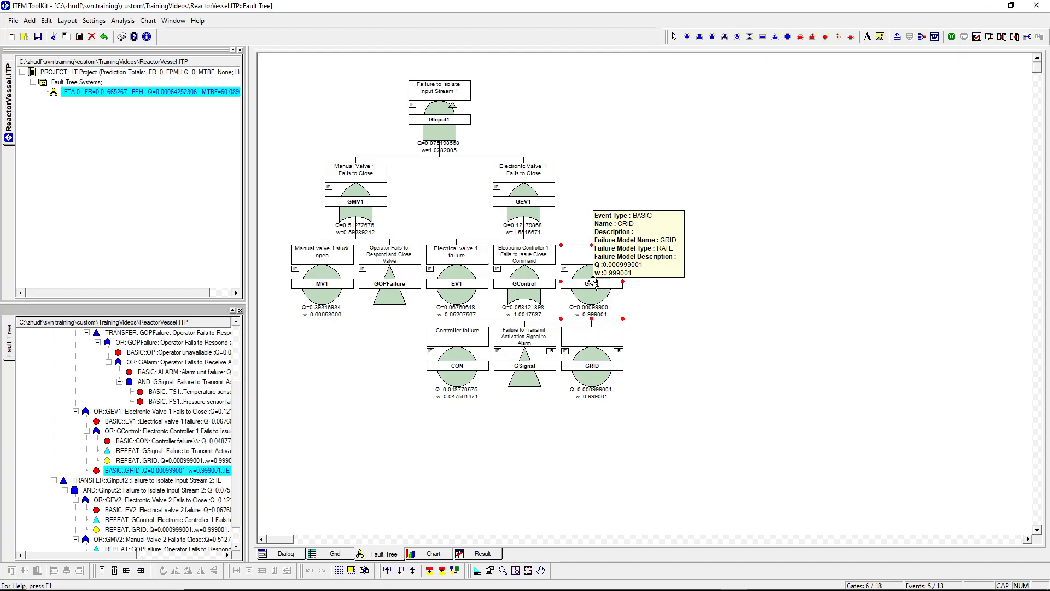
right_click(594, 283)
left_click(615, 299)
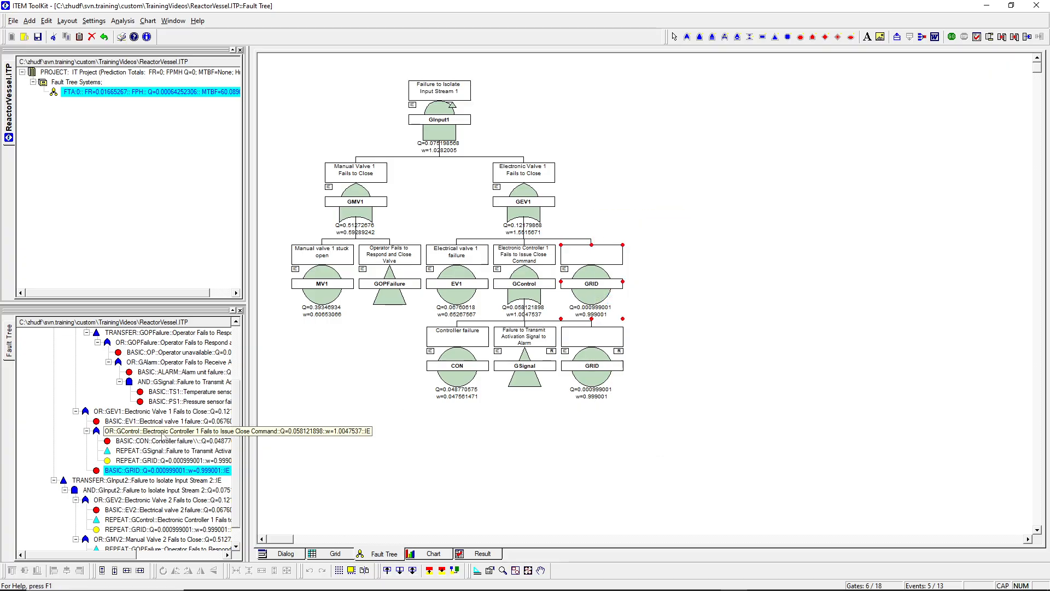
left_click_drag(239, 479, 241, 433)
left_click(180, 432)
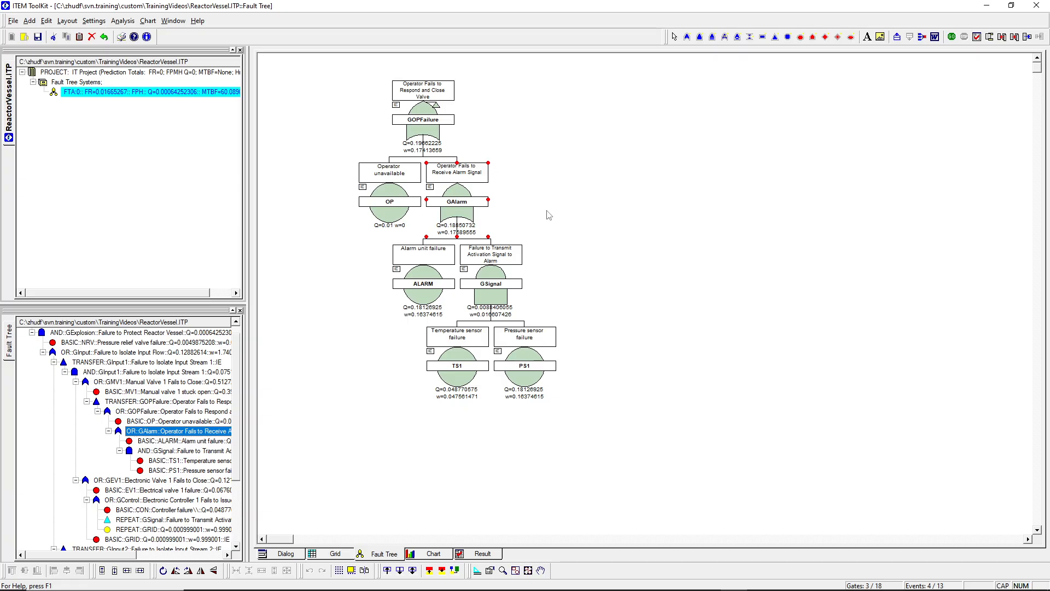
right_click(469, 204)
left_click(486, 232)
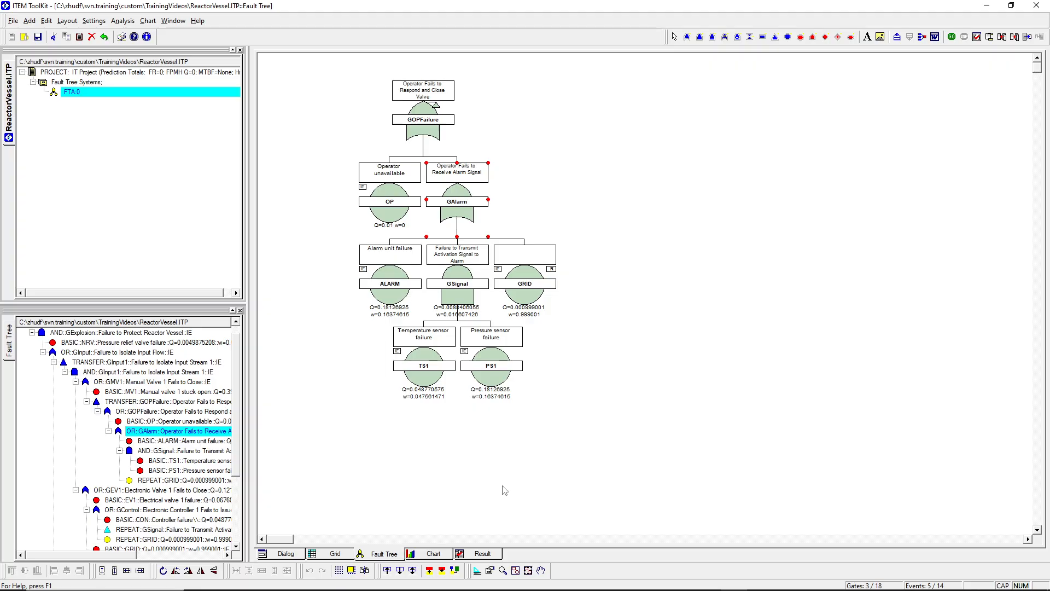
scroll(236, 480, "down", 3)
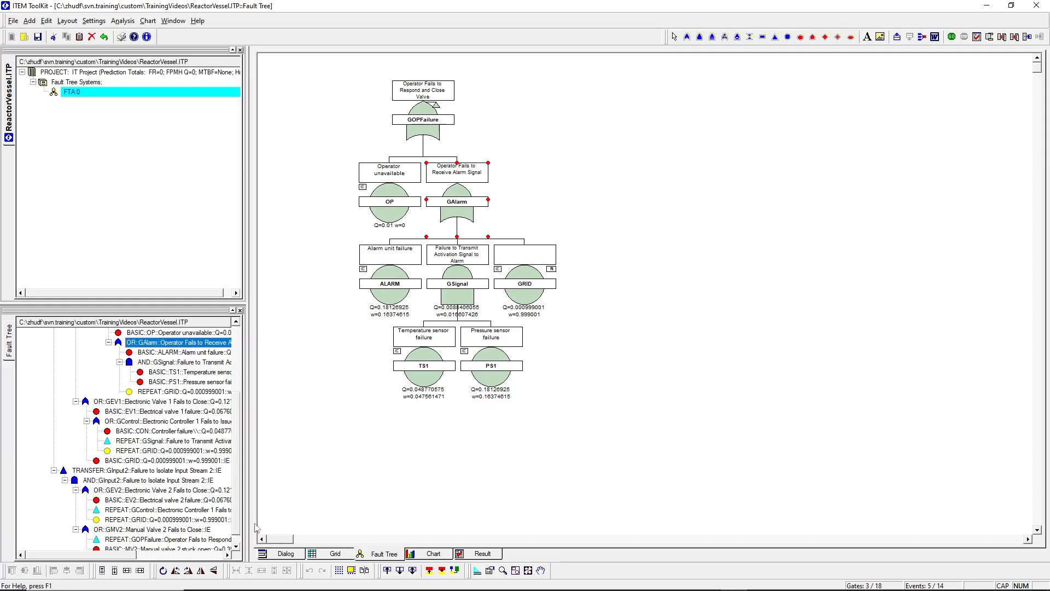
- Rerun the fault tree analysis with GRID included under GAlarm, and review the results summary and the complete cut set list for GExplosion
left_click_drag(236, 514, 237, 529)
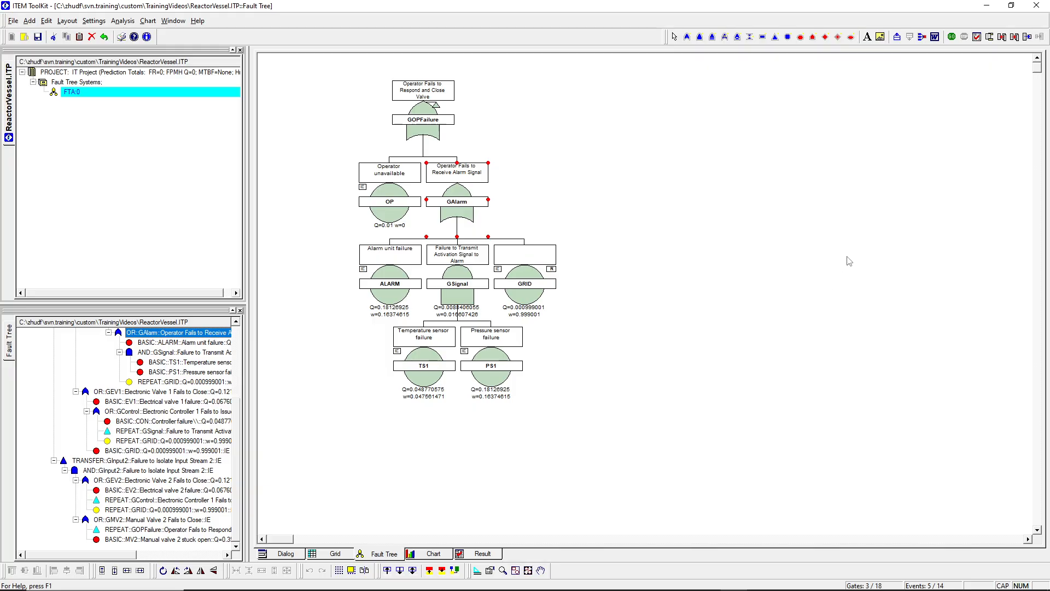
left_click(952, 40)
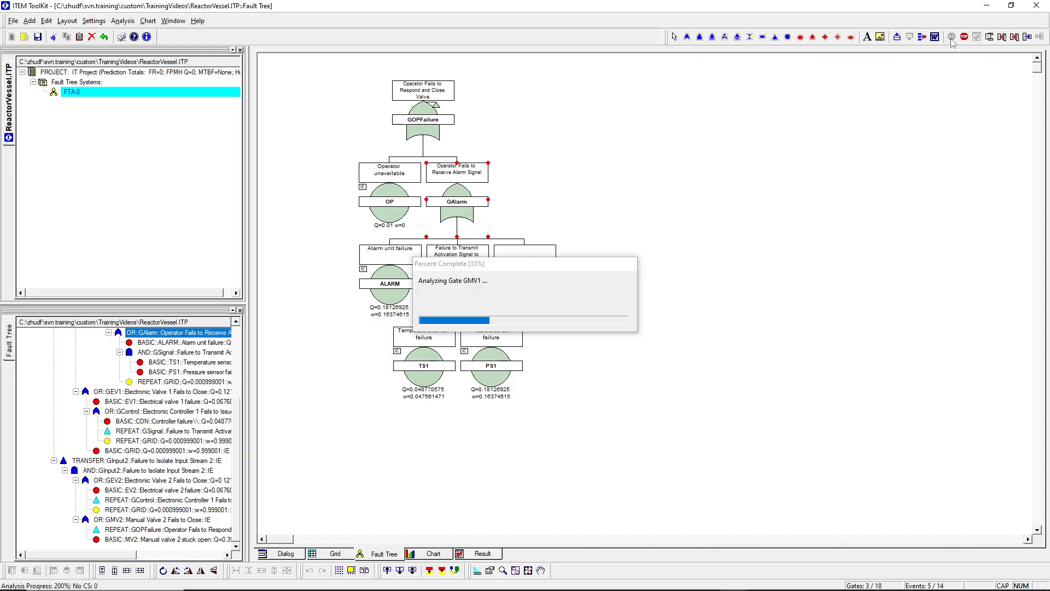
left_click(564, 331)
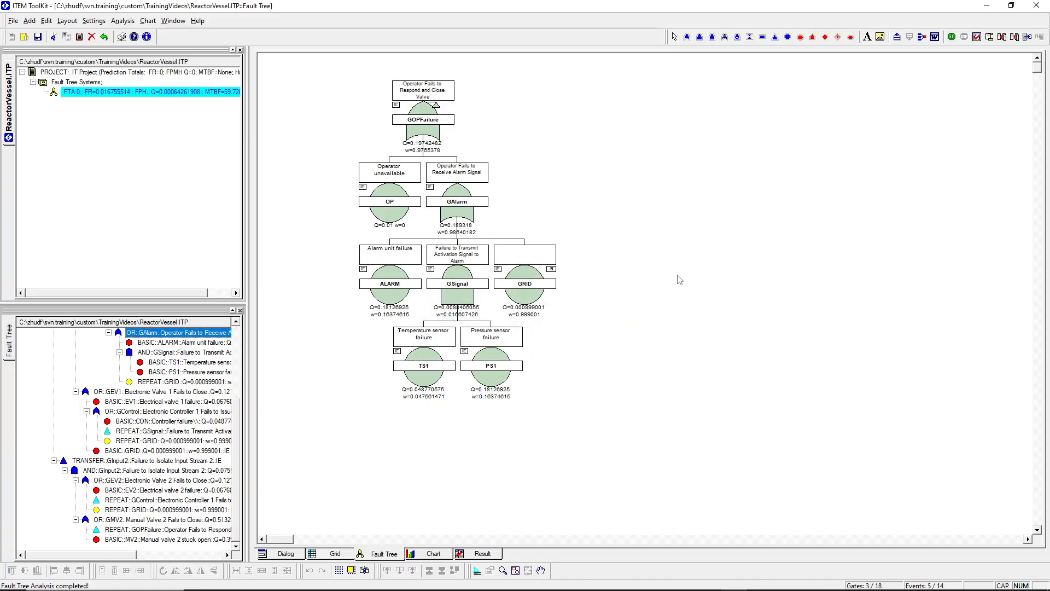
left_click(965, 38)
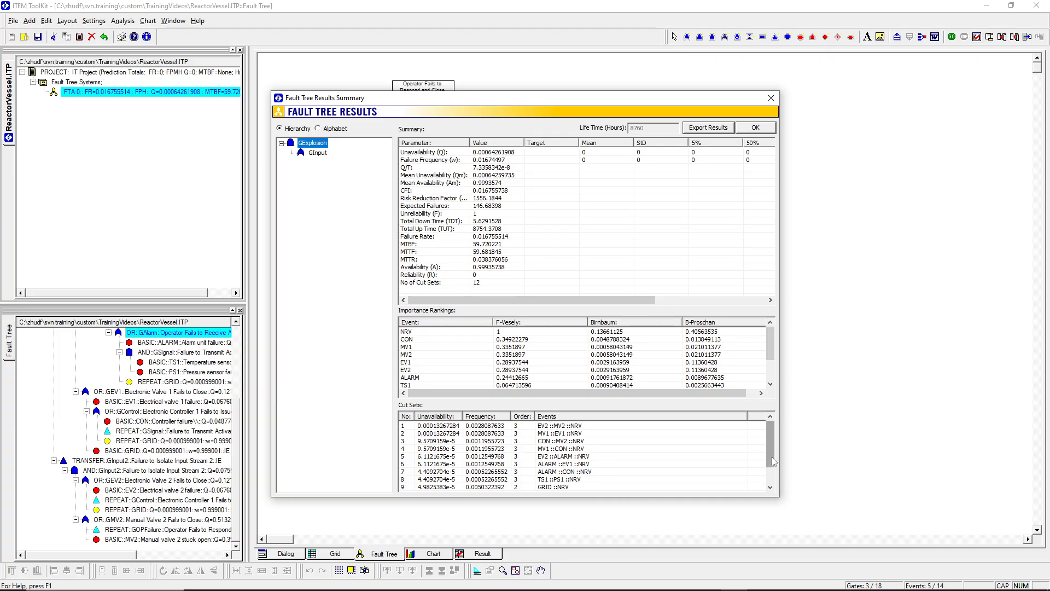
left_click_drag(772, 457, 772, 480)
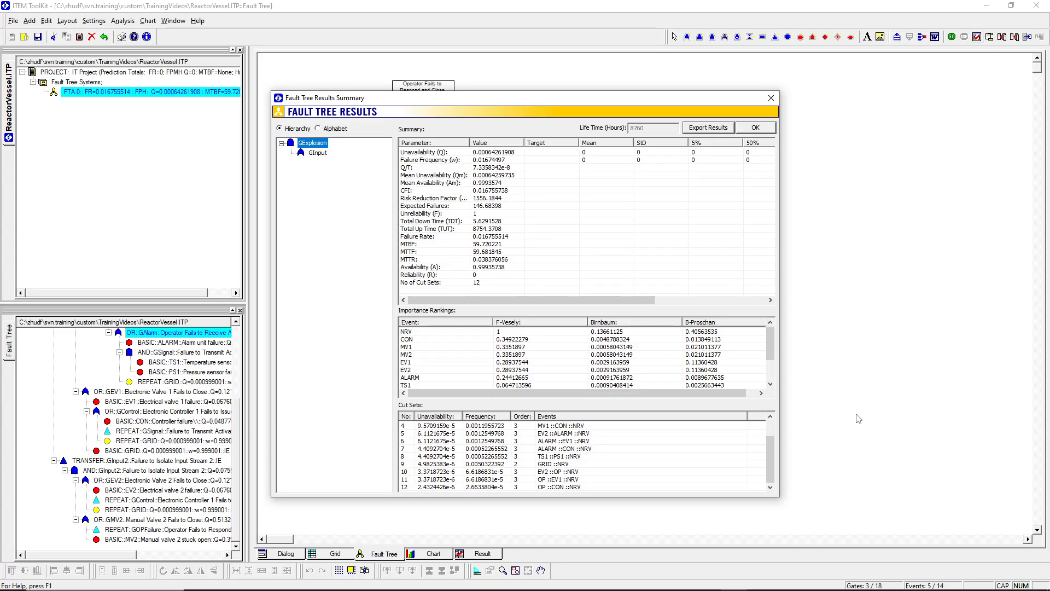
left_click(759, 132)
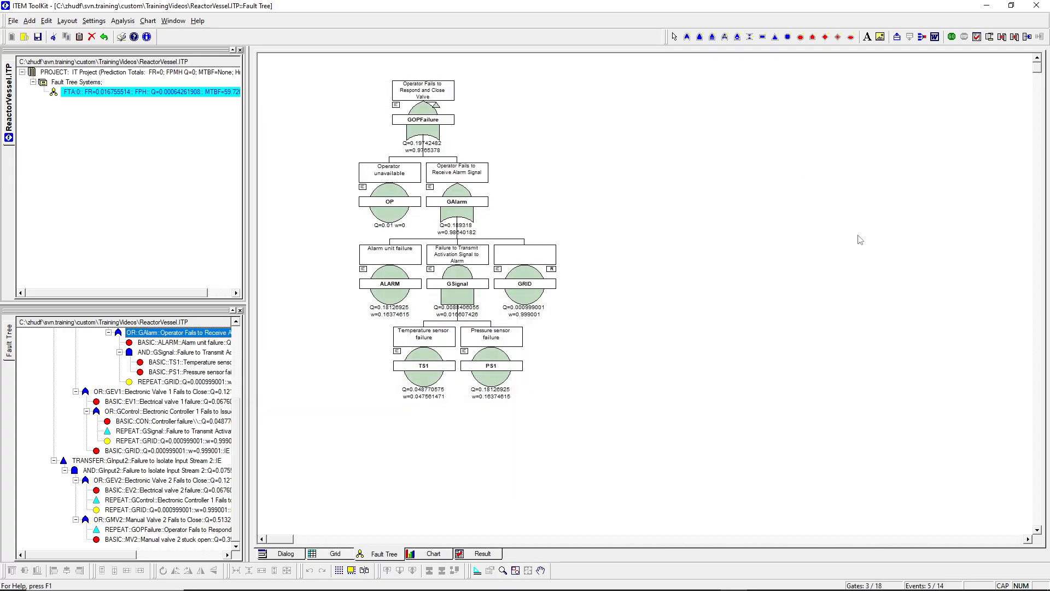